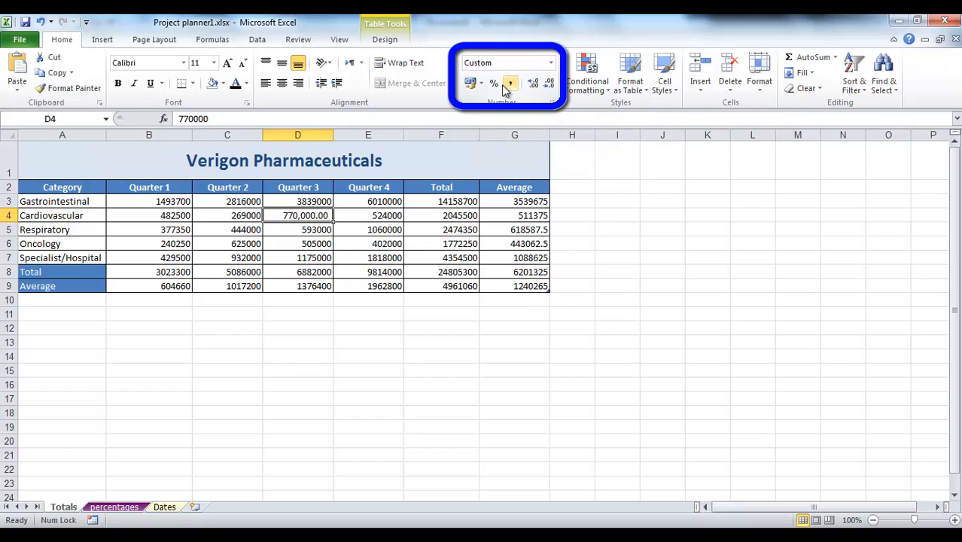
- Try the Percent and dollar Accounting formats on cell D4, then adjust its decimals down to no decimal places
{"action": "left_click", "coordinate": [493, 84]}
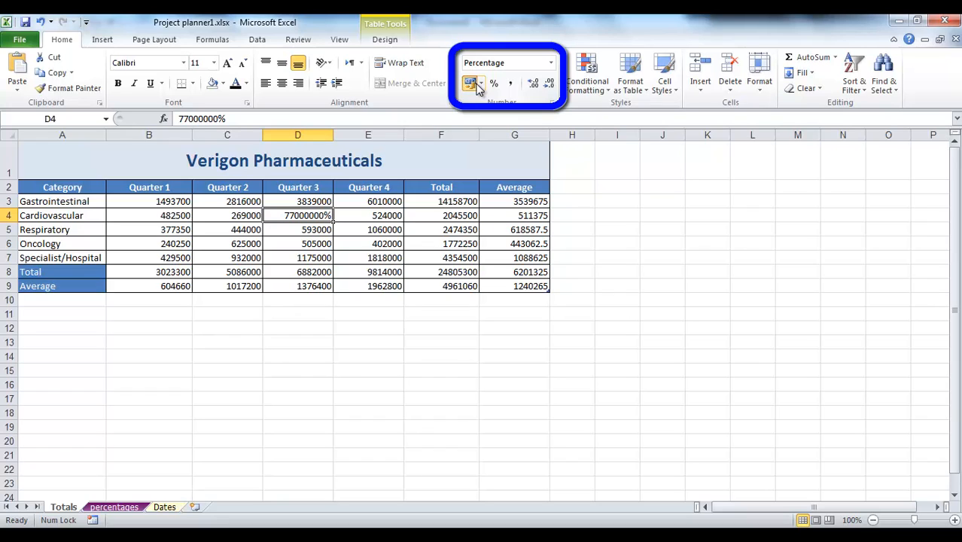
{"action": "left_click", "coordinate": [472, 84]}
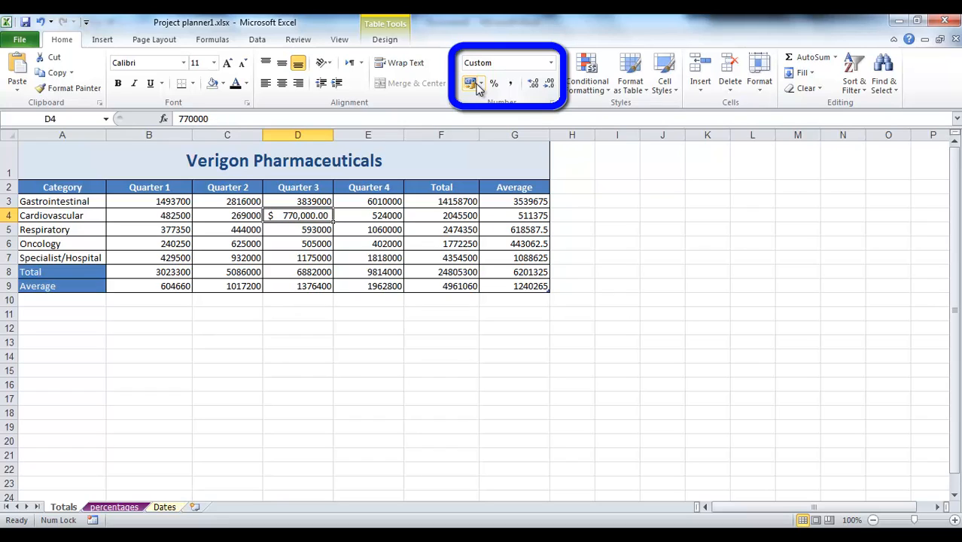
{"action": "left_click", "coordinate": [532, 85]}
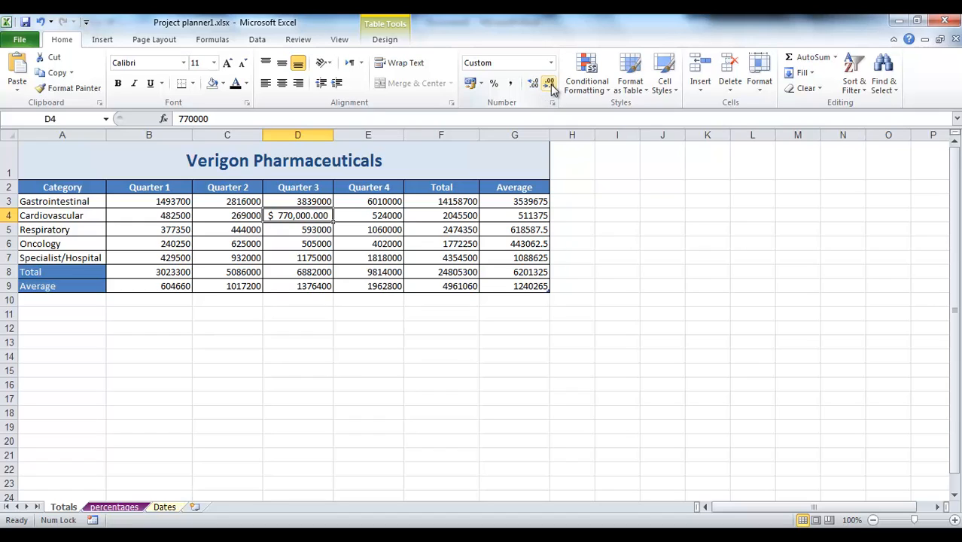
{"action": "left_click", "coordinate": [550, 86]}
{"action": "left_click", "coordinate": [550, 85]}
{"action": "left_click", "coordinate": [550, 85]}
{"action": "left_click", "coordinate": [550, 85]}
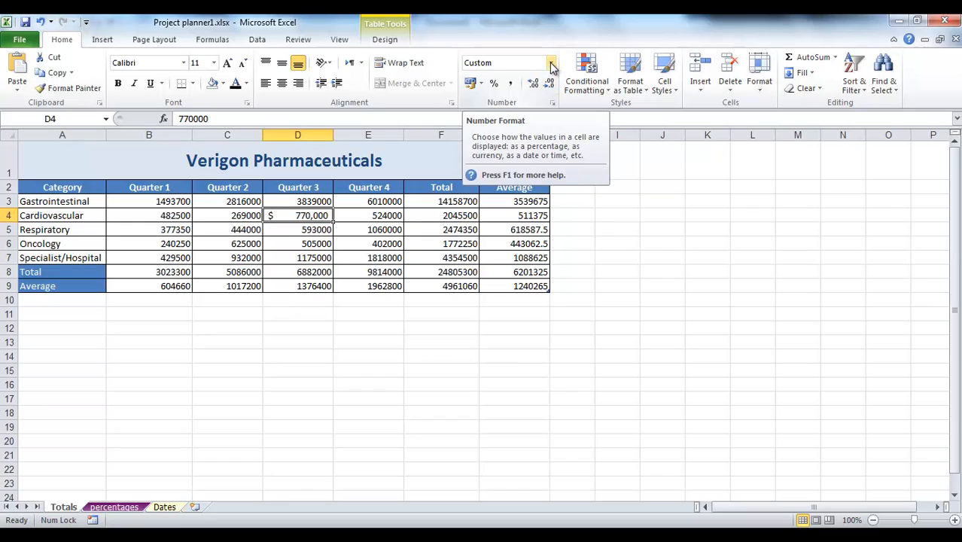
- Apply the Currency format to cell D4 and inspect the unformatted value stored in the cell
{"action": "left_click", "coordinate": [551, 63]}
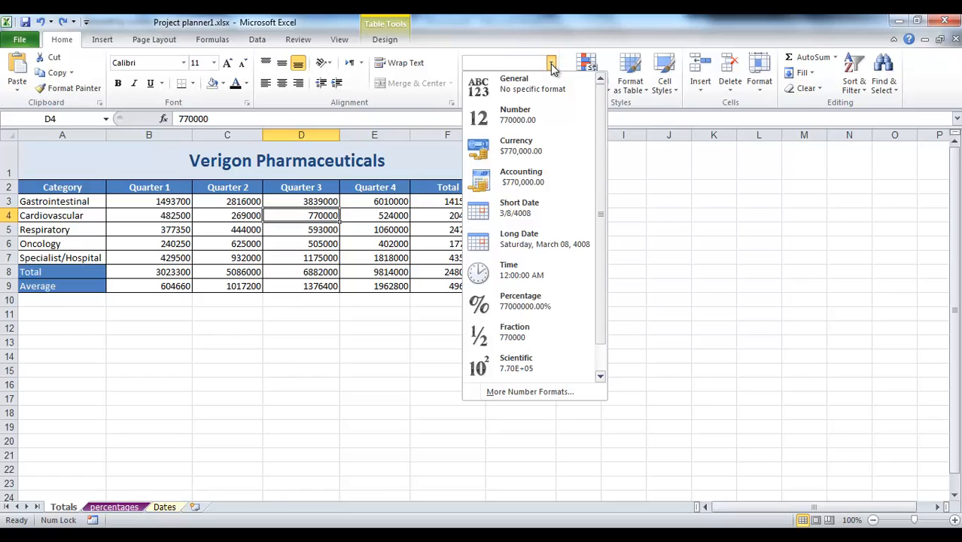
{"action": "left_click", "coordinate": [555, 150]}
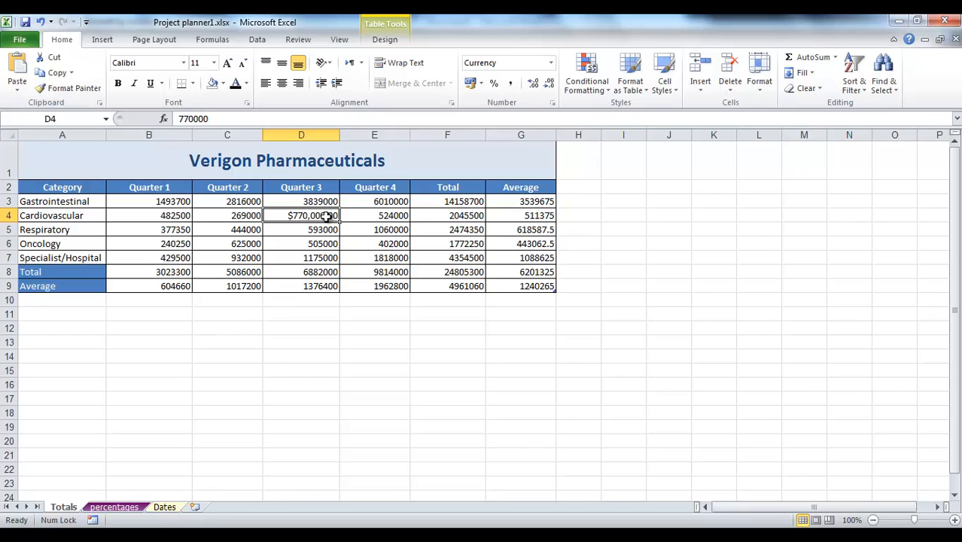
{"action": "left_click", "coordinate": [233, 121]}
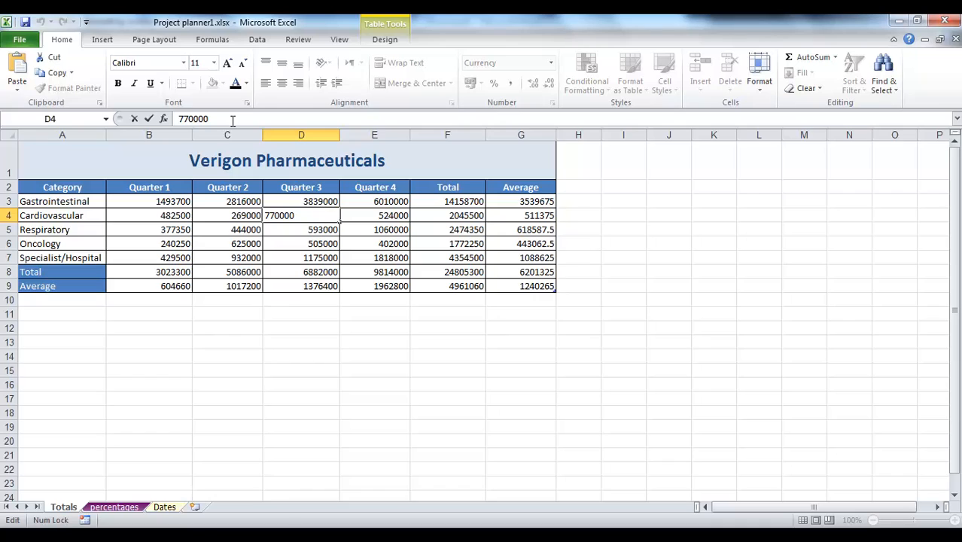
{"action": "double_click", "coordinate": [233, 120]}
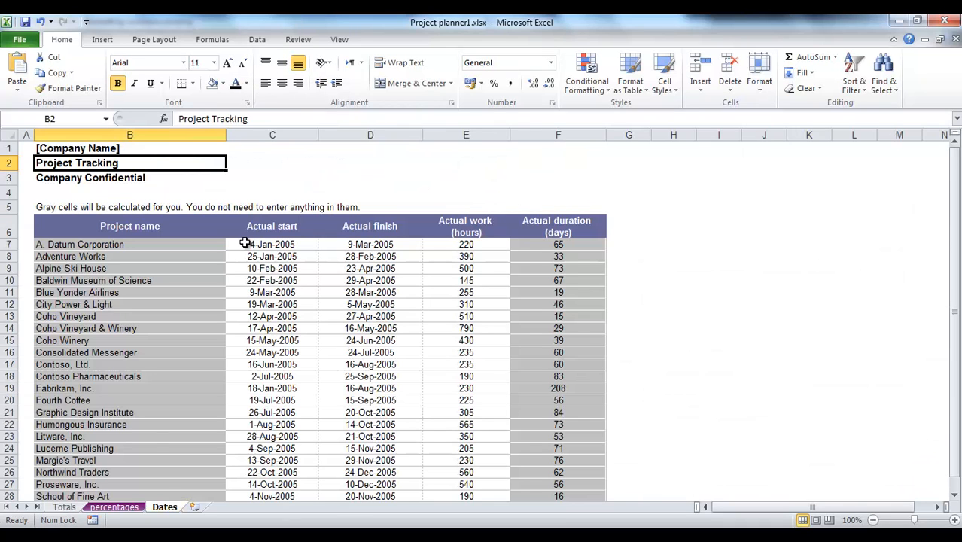
- Format the actual start and finish dates in C7:D28 of the Dates sheet as Long Date
{"action": "left_click", "coordinate": [244, 243]}
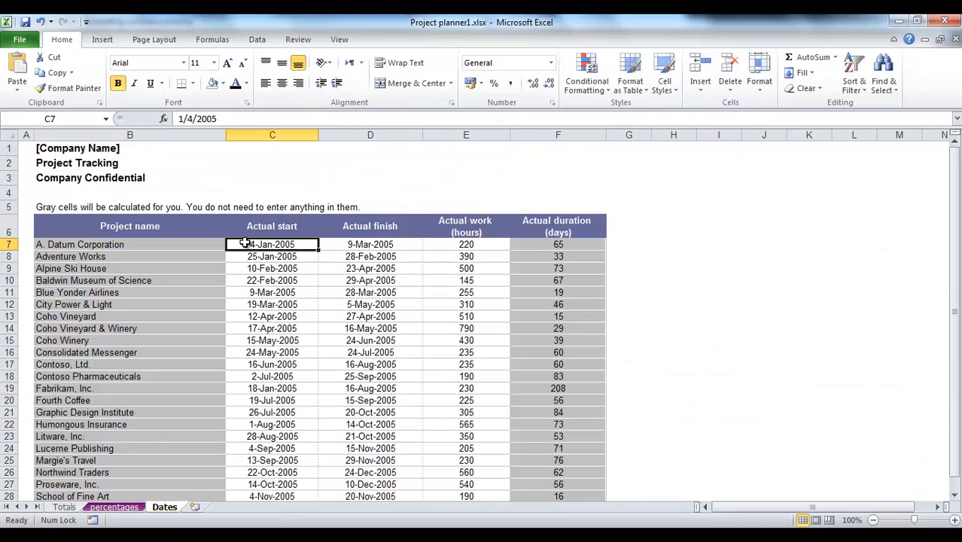
{"action": "left_click_drag", "start_coordinate": [244, 242], "coordinate": [404, 399]}
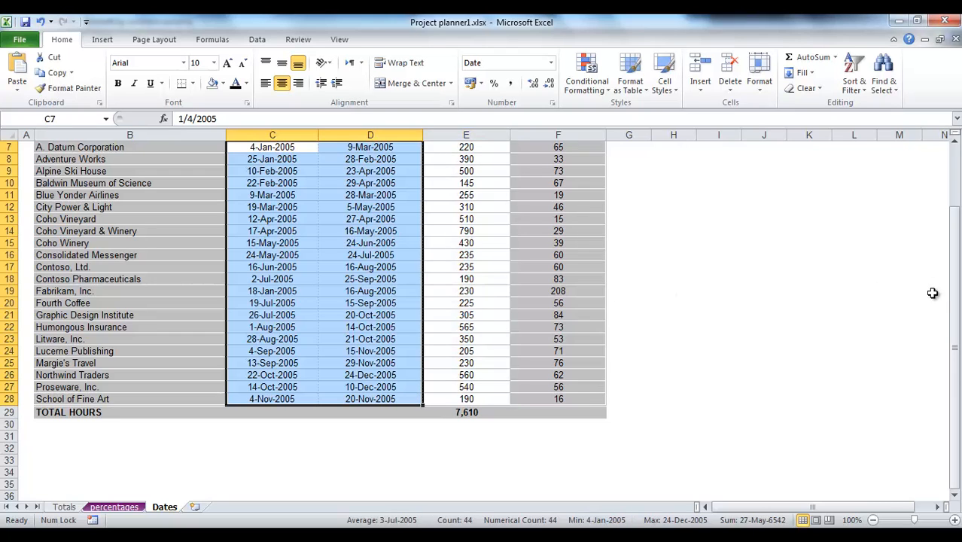
{"action": "left_click_drag", "start_coordinate": [957, 299], "coordinate": [955, 258]}
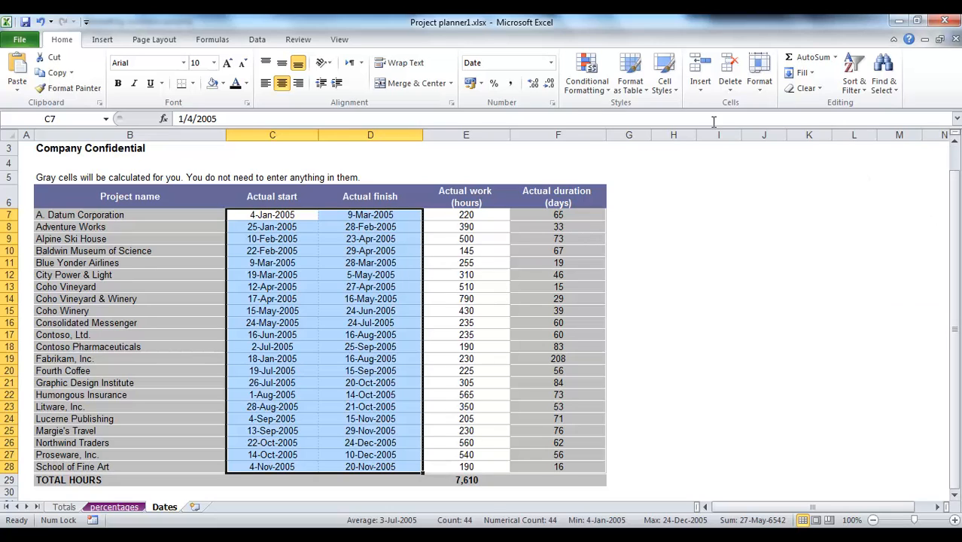
{"action": "left_click", "coordinate": [552, 64]}
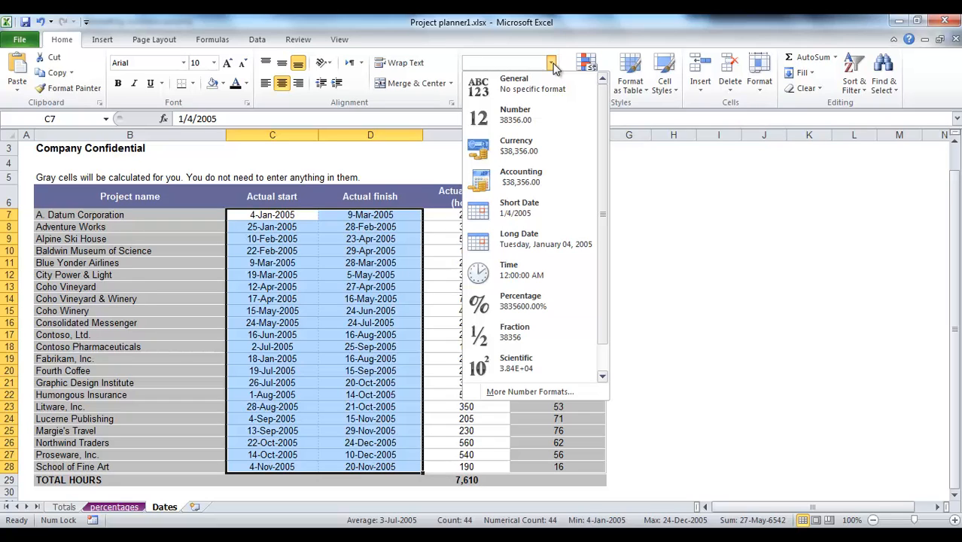
{"action": "left_click", "coordinate": [535, 233]}
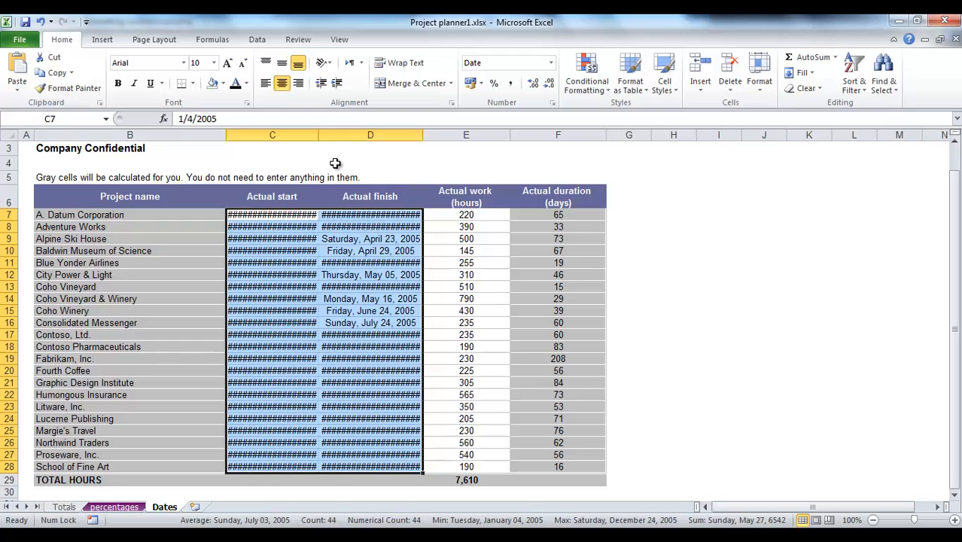
- Widen the Actual start and Actual finish columns so the long dates fit
{"action": "left_click_drag", "start_coordinate": [319, 135], "coordinate": [356, 134]}
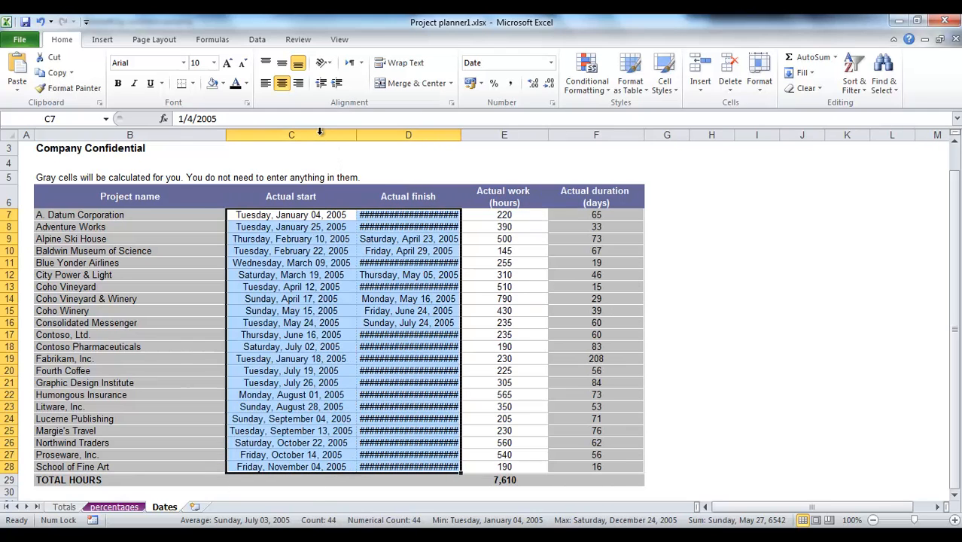
{"action": "left_click_drag", "start_coordinate": [460, 135], "coordinate": [460, 136]}
{"action": "double_click", "coordinate": [459, 135]}
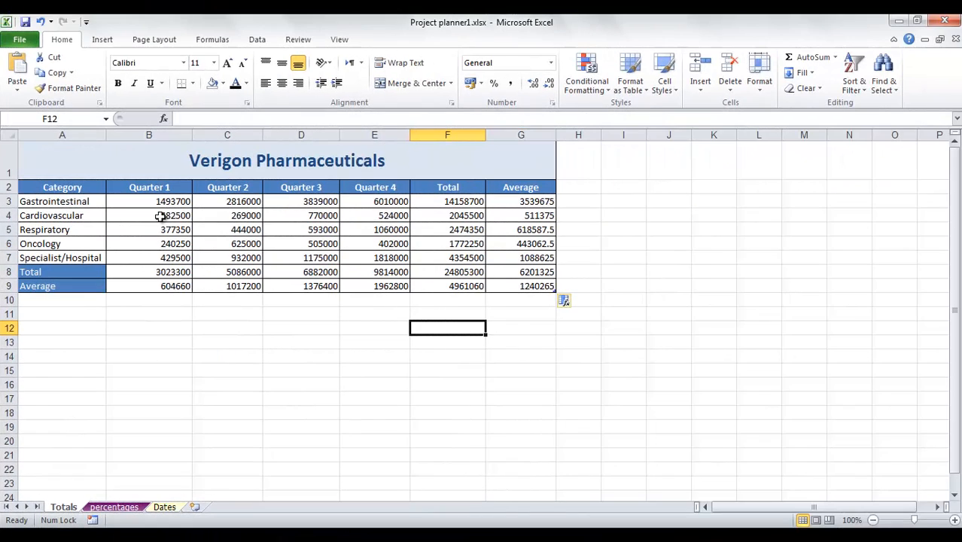
- Format the values in B3:G9 of the Totals sheet as Number with a 1000 separator and no decimal places
{"action": "left_click_drag", "start_coordinate": [147, 207], "coordinate": [508, 289]}
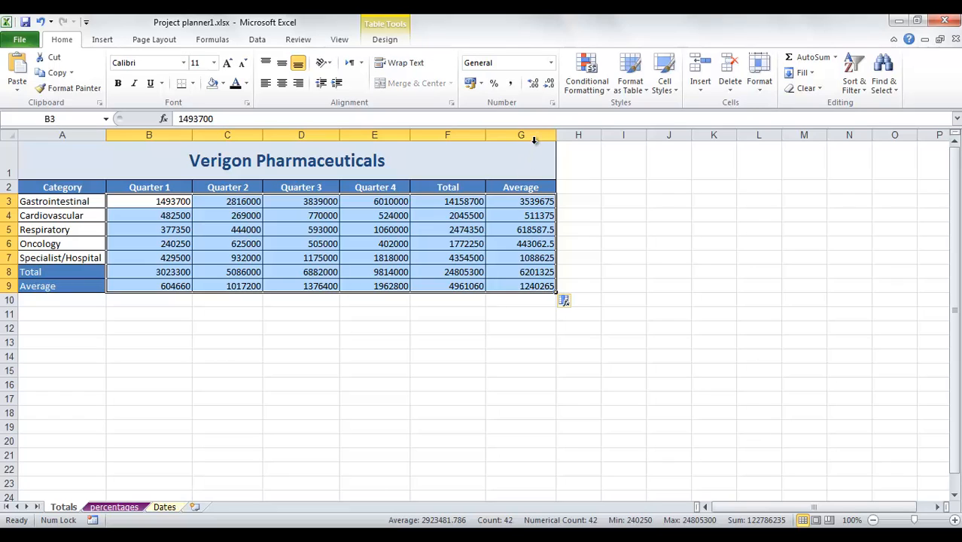
{"action": "left_click", "coordinate": [552, 103]}
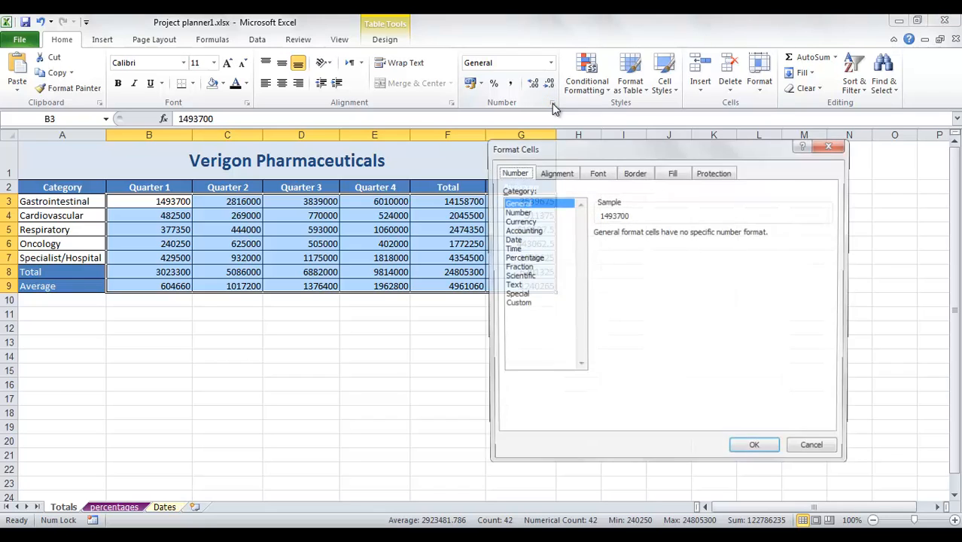
{"action": "left_click", "coordinate": [527, 213]}
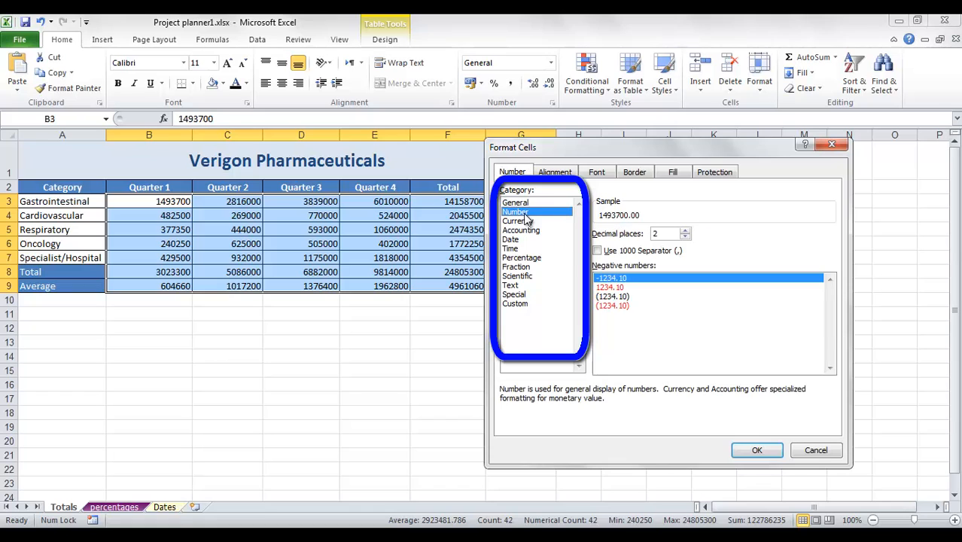
{"action": "left_click", "coordinate": [685, 230]}
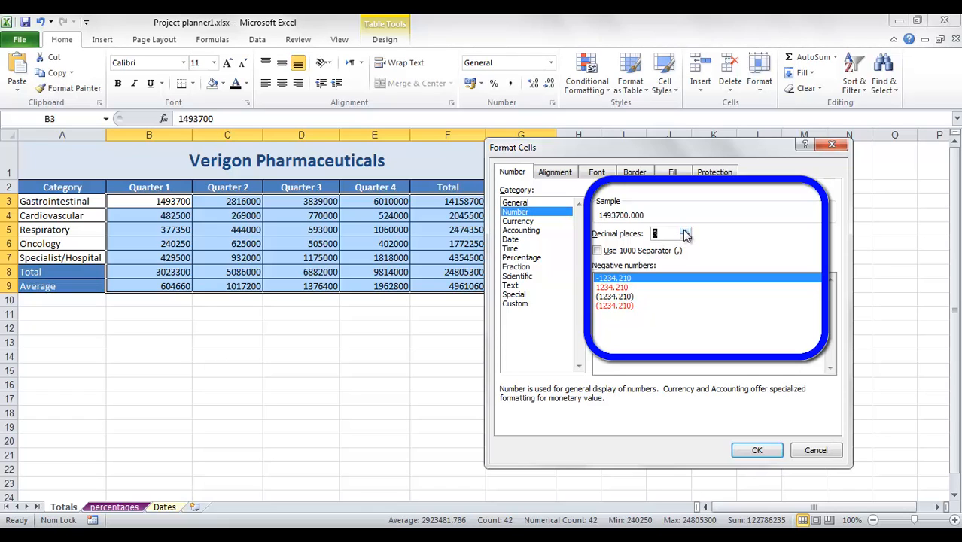
{"action": "left_click", "coordinate": [684, 230]}
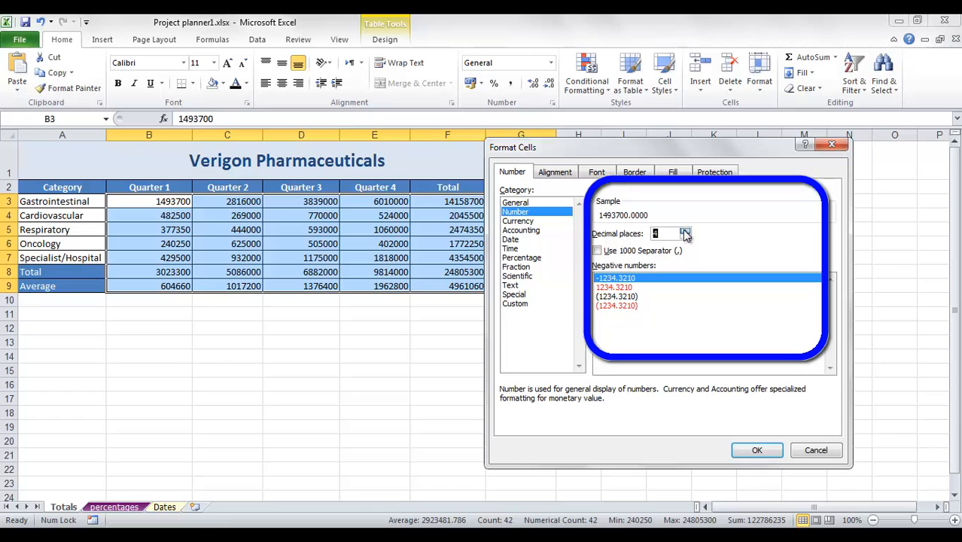
{"action": "left_click", "coordinate": [596, 252]}
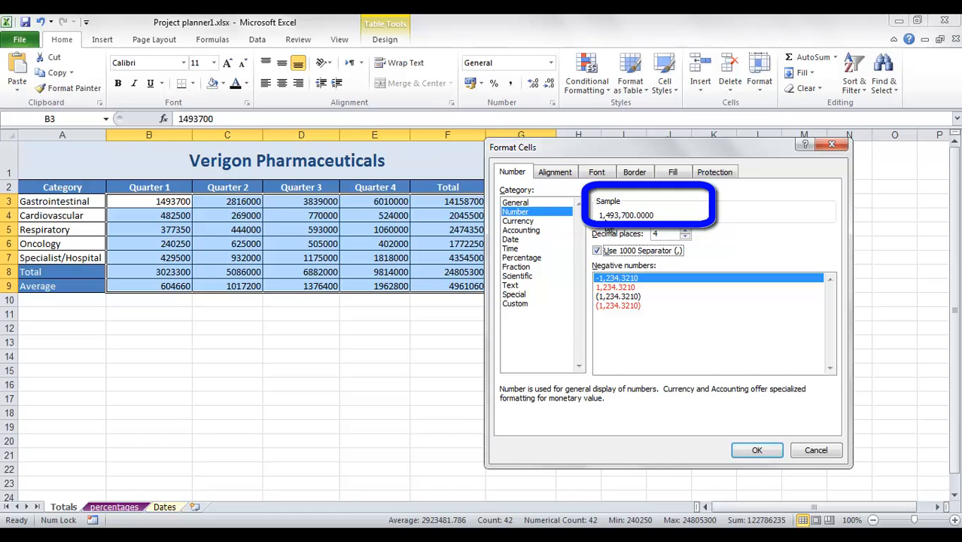
{"action": "left_click", "coordinate": [685, 237]}
{"action": "left_click", "coordinate": [685, 237]}
{"action": "left_click", "coordinate": [685, 237]}
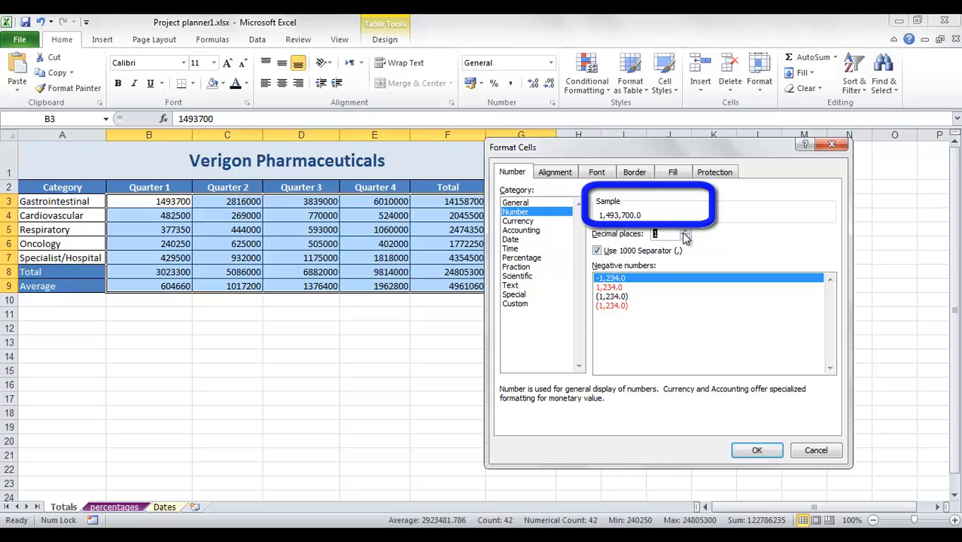
{"action": "left_click", "coordinate": [685, 237]}
{"action": "left_click", "coordinate": [757, 451]}
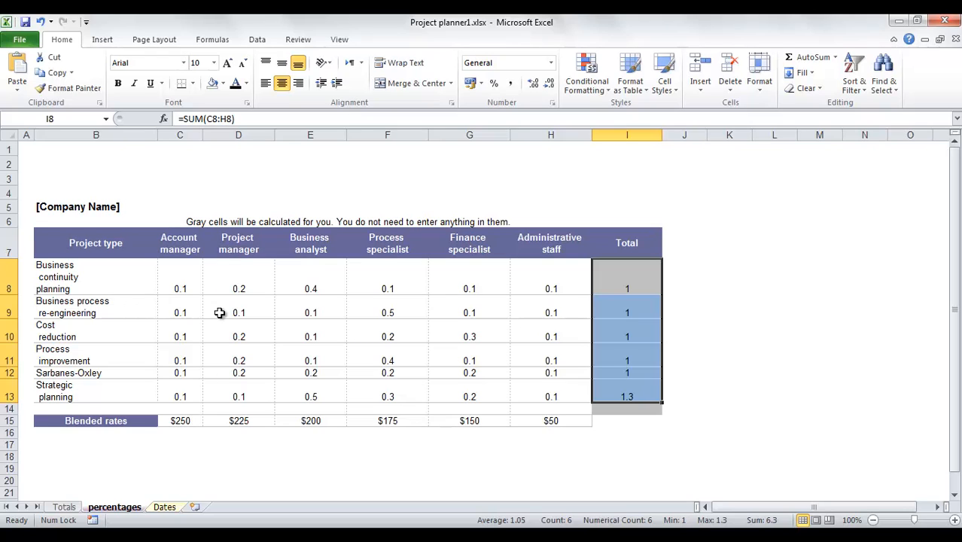
- Examine the decimal values in row 8 of the percentages sheet and the formula in its Total column
{"action": "left_click_drag", "start_coordinate": [180, 285], "coordinate": [624, 395]}
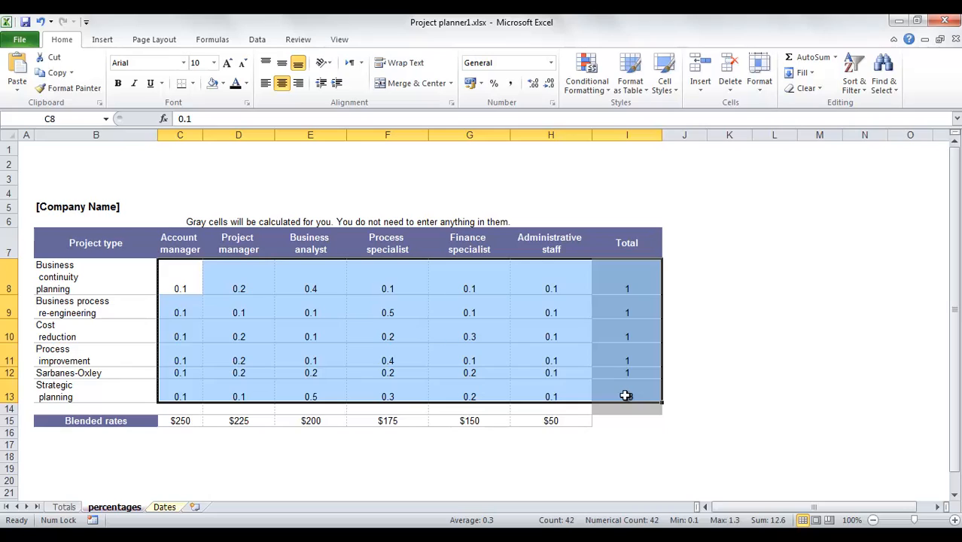
{"action": "left_click", "coordinate": [195, 283]}
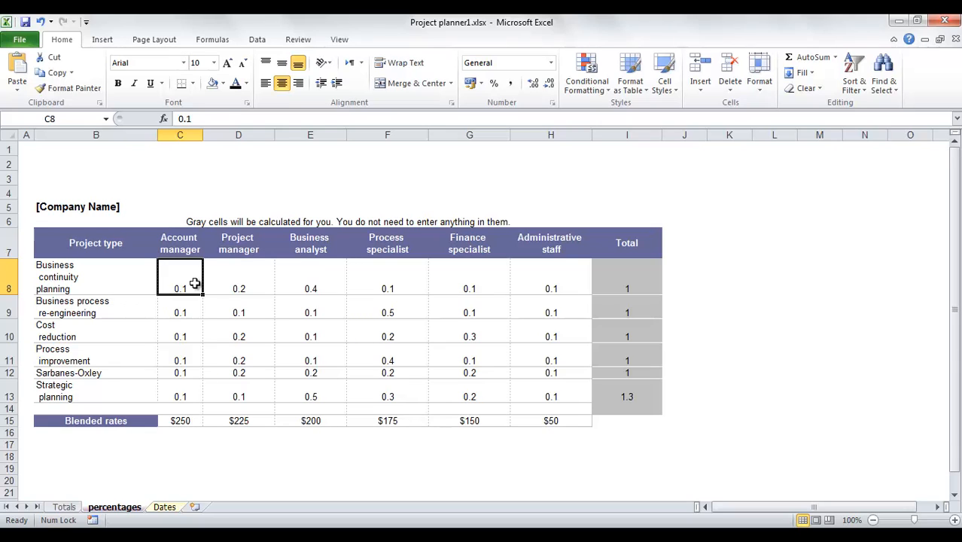
{"action": "left_click", "coordinate": [627, 278]}
{"action": "left_click", "coordinate": [173, 292]}
{"action": "left_click", "coordinate": [613, 281]}
{"action": "left_click", "coordinate": [240, 286]}
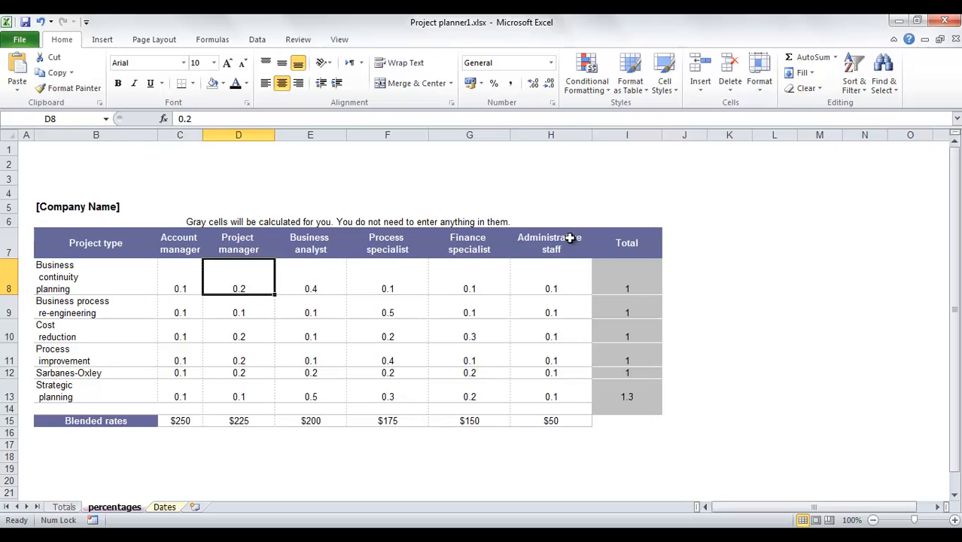
{"action": "left_click", "coordinate": [635, 289]}
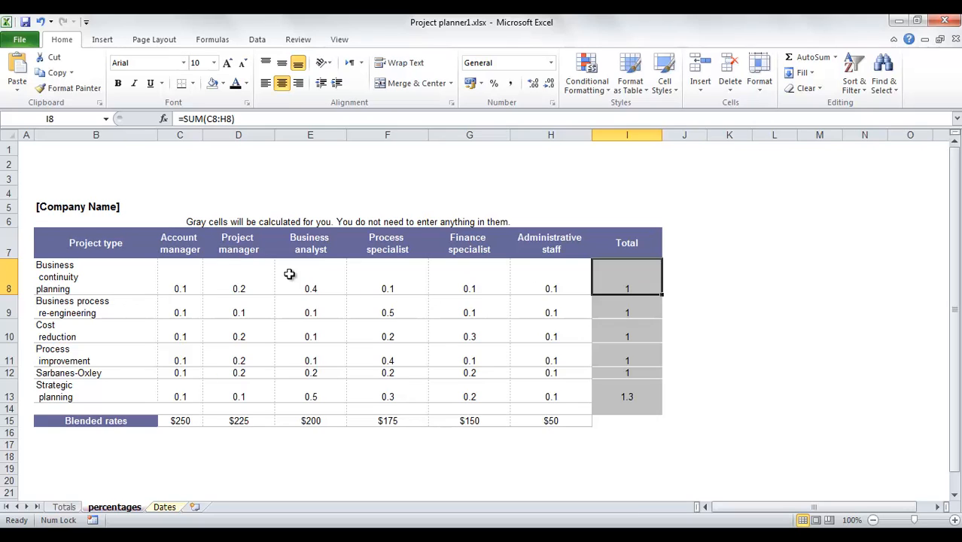
- Format the values and totals in C8:I13 of the percentages sheet as Percentage with no decimal places
{"action": "left_click", "coordinate": [185, 275]}
{"action": "left_click_drag", "start_coordinate": [184, 275], "coordinate": [635, 400]}
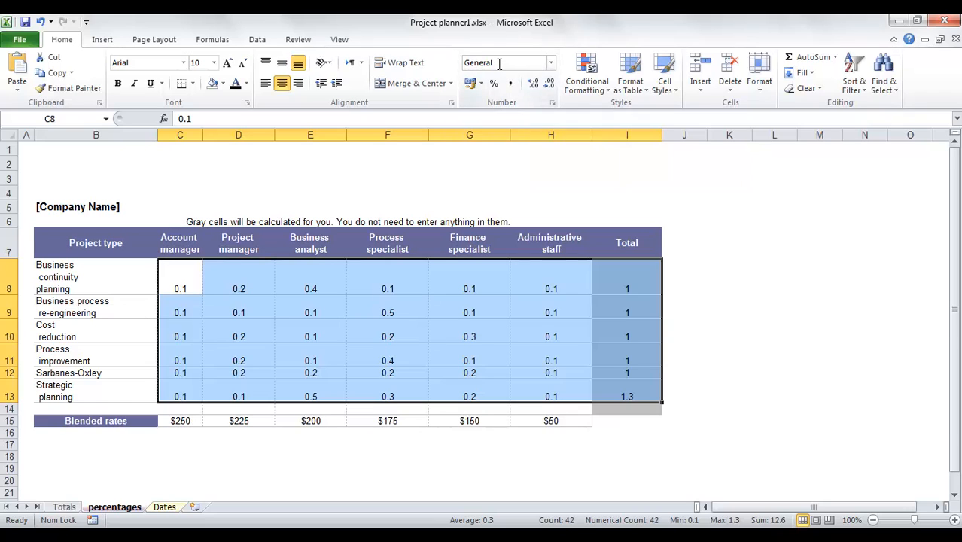
{"action": "left_click", "coordinate": [552, 66]}
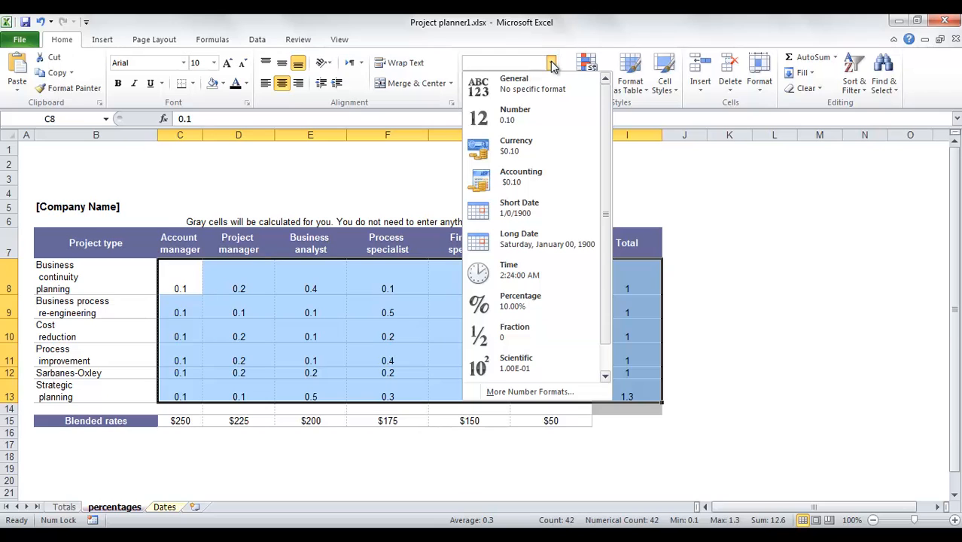
{"action": "left_click", "coordinate": [546, 308]}
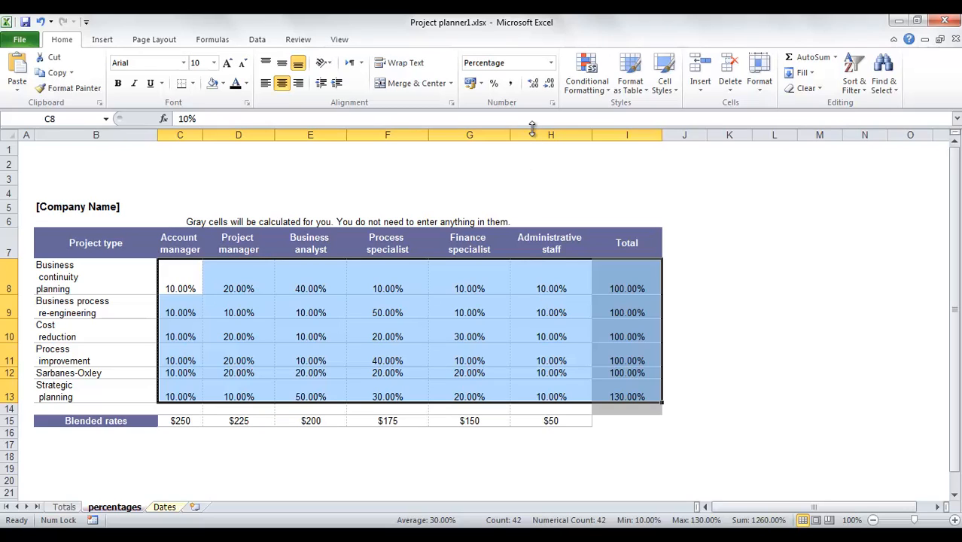
{"action": "left_click", "coordinate": [549, 84]}
{"action": "left_click", "coordinate": [548, 84]}
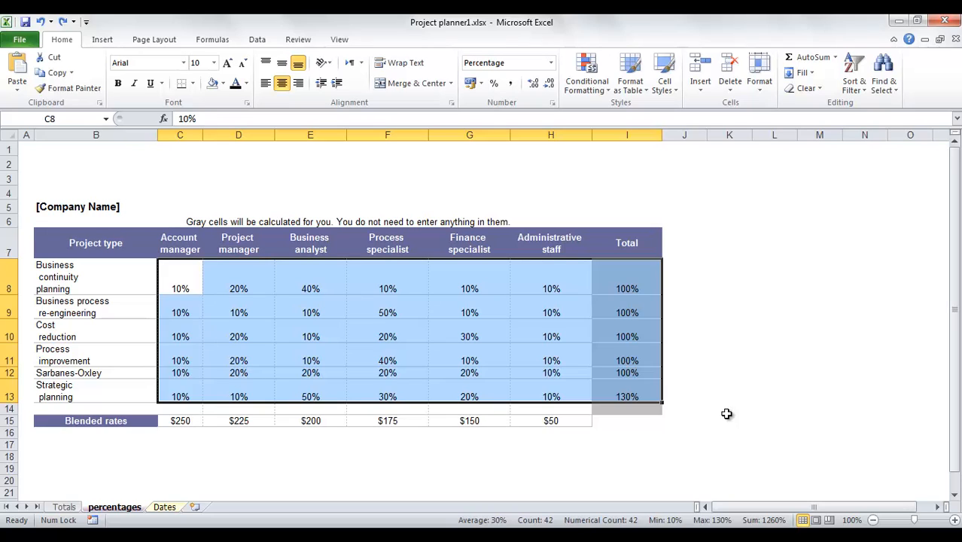
- Format the values in C8:I13 of the percentages sheet as Fraction, using the sixteenths type
{"action": "left_click", "coordinate": [551, 63]}
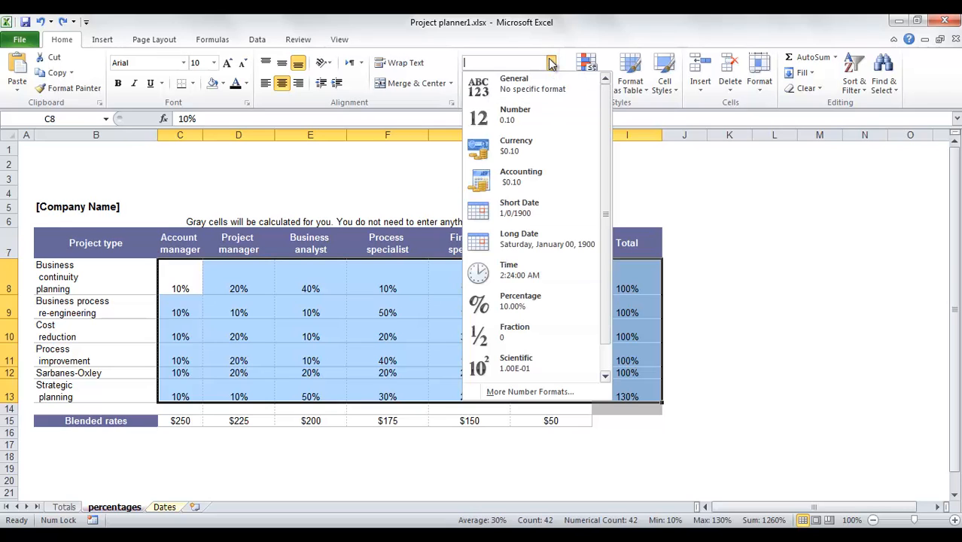
{"action": "left_click", "coordinate": [523, 335]}
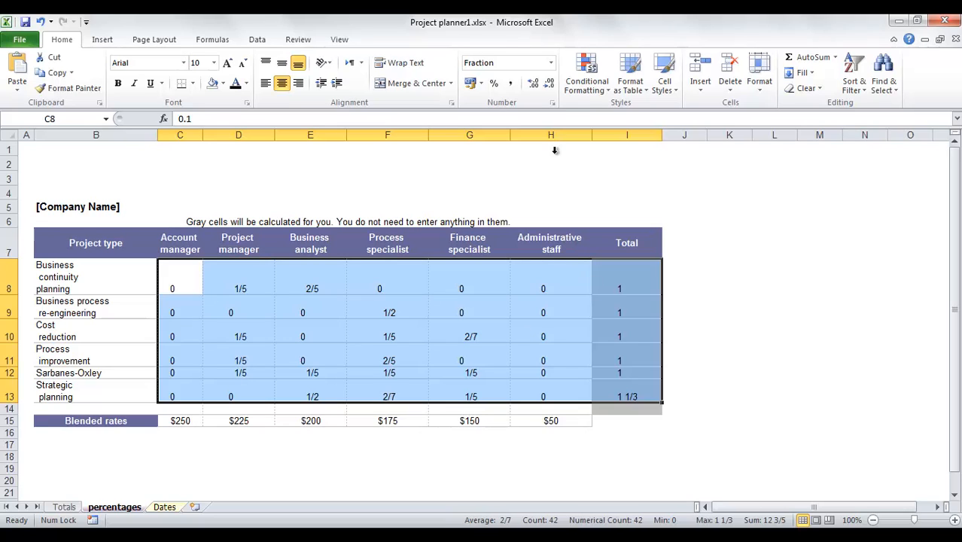
{"action": "left_click", "coordinate": [553, 104]}
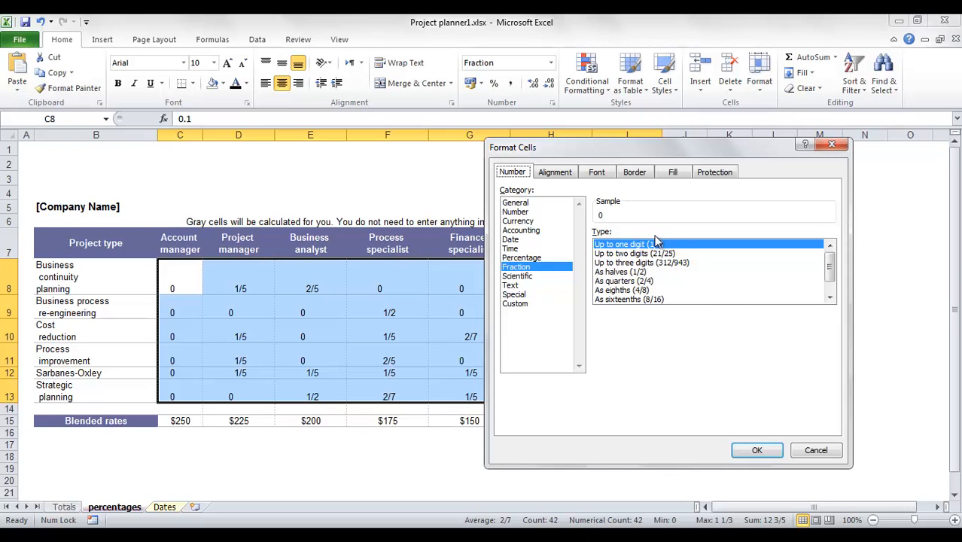
{"action": "left_click", "coordinate": [637, 300]}
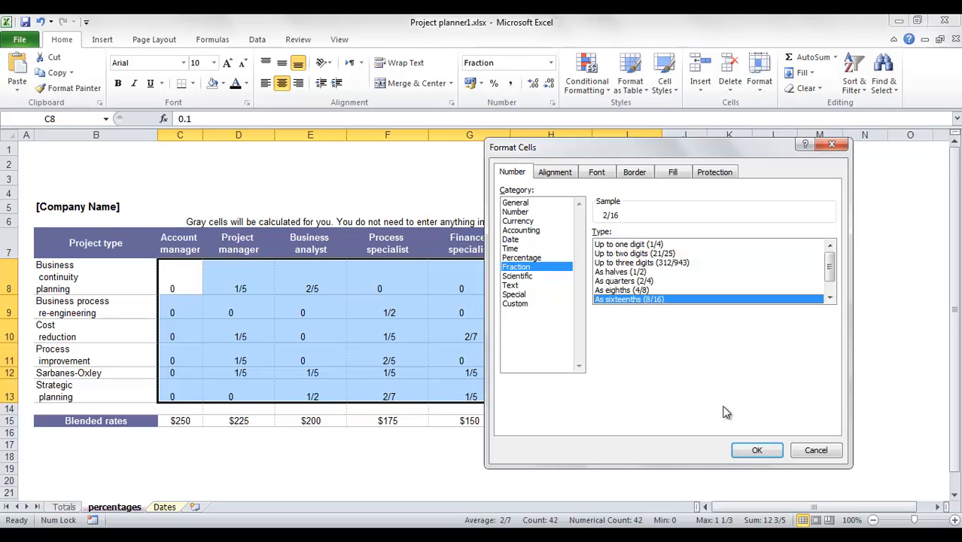
{"action": "left_click", "coordinate": [757, 450]}
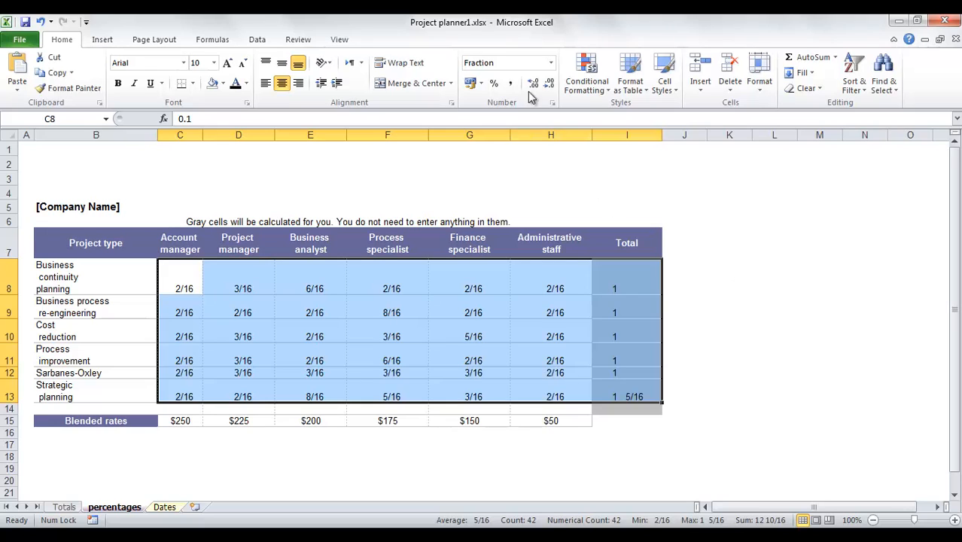
- Change the fraction type of C8:I13 on the percentages sheet to eighths
{"action": "left_click", "coordinate": [552, 102]}
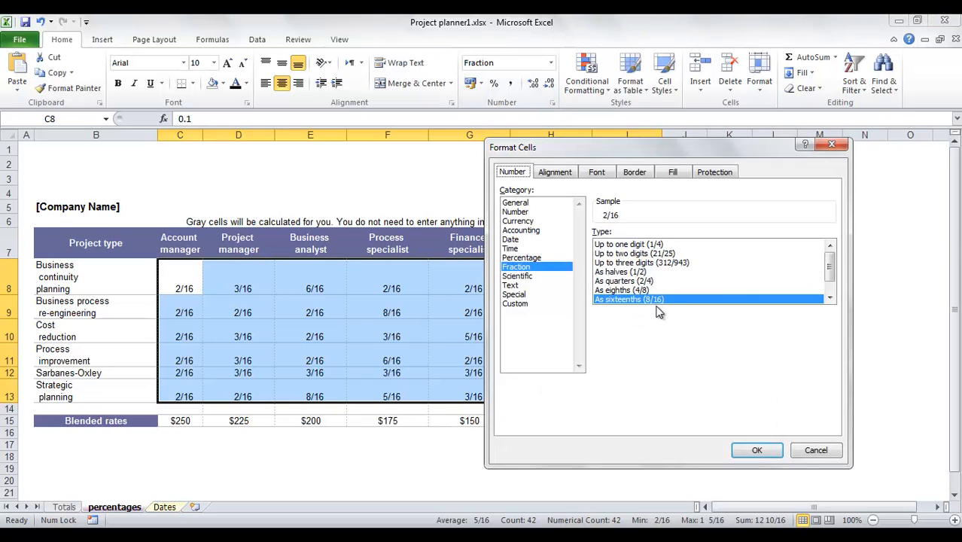
{"action": "left_click", "coordinate": [831, 298]}
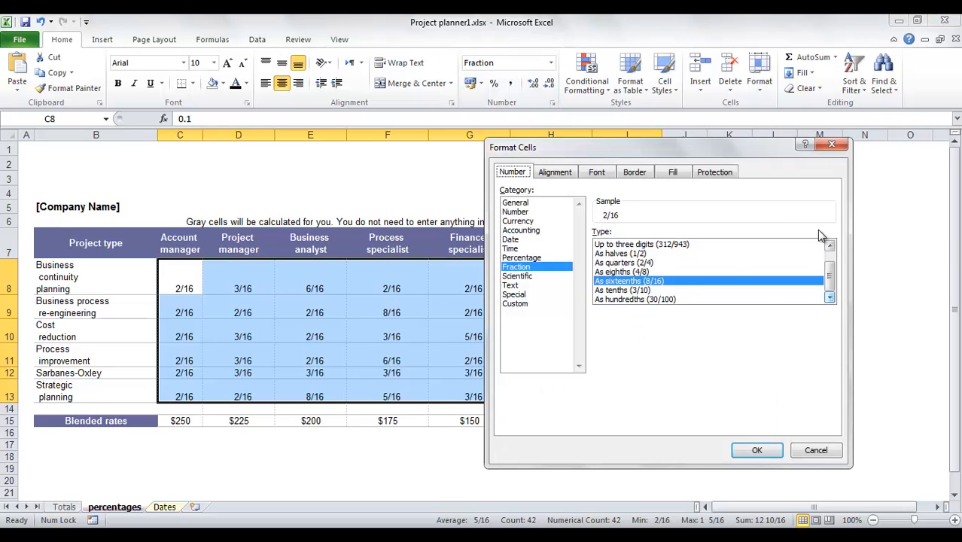
{"action": "left_click", "coordinate": [647, 272]}
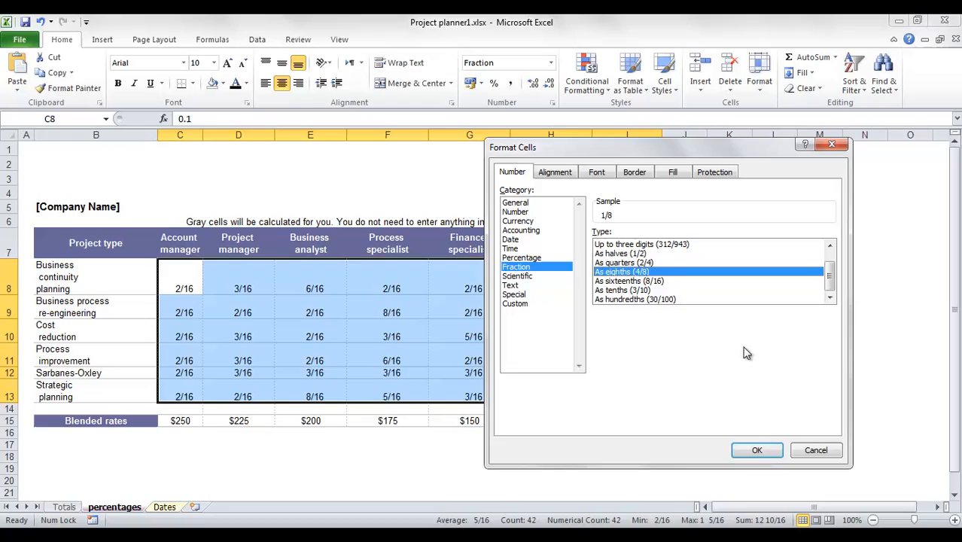
{"action": "left_click", "coordinate": [761, 451]}
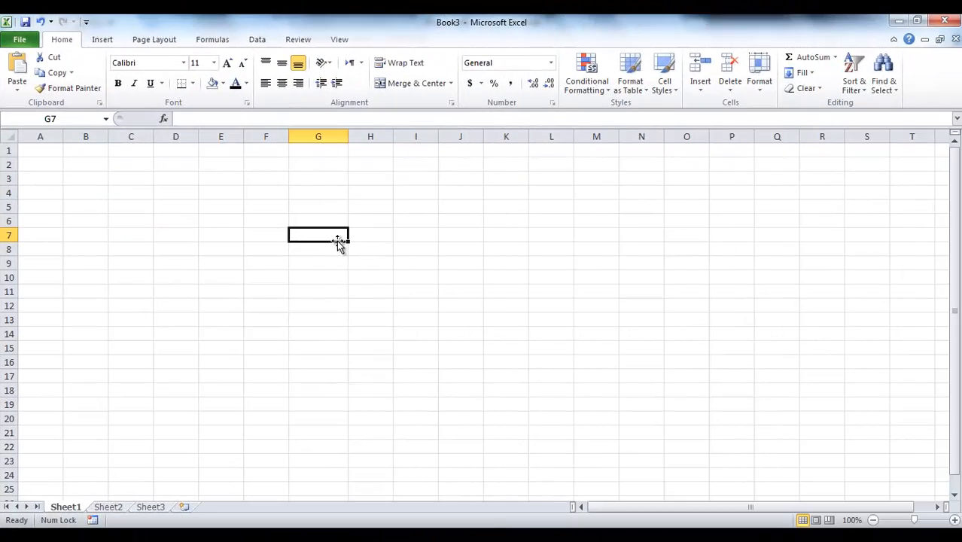
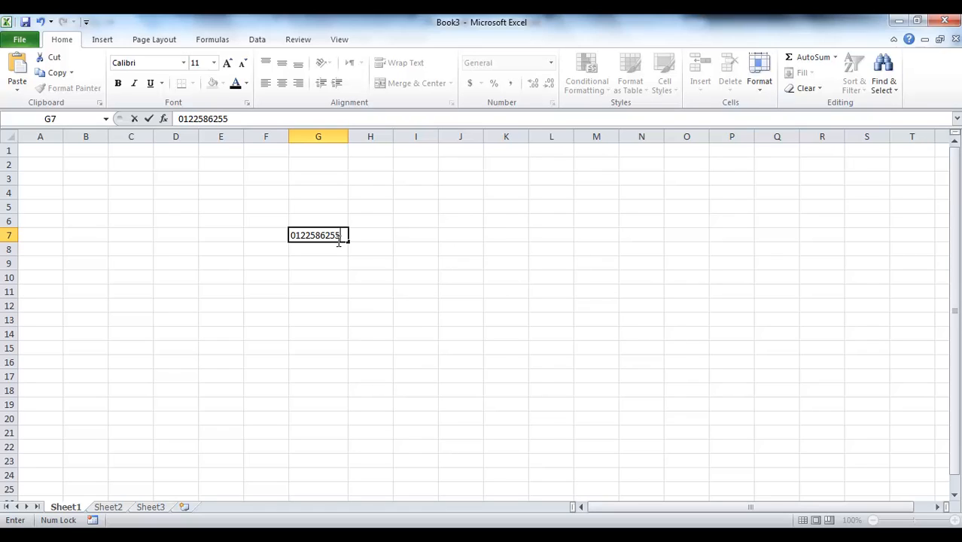
{"action": "key", "text": "Return"}
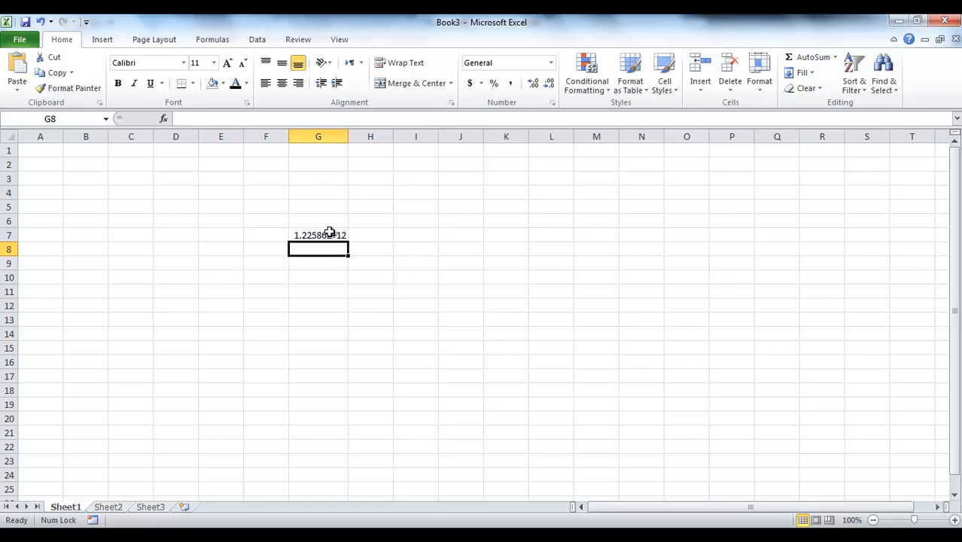
{"action": "left_click", "coordinate": [329, 234]}
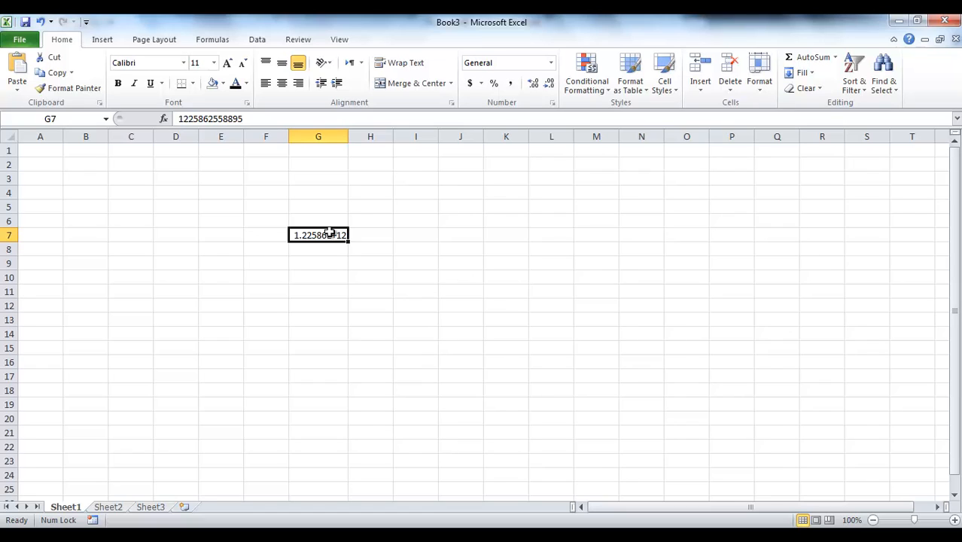
- Enter 02369585 in cell H10 and reselect the cell to check its stored value
{"action": "left_click", "coordinate": [372, 278]}
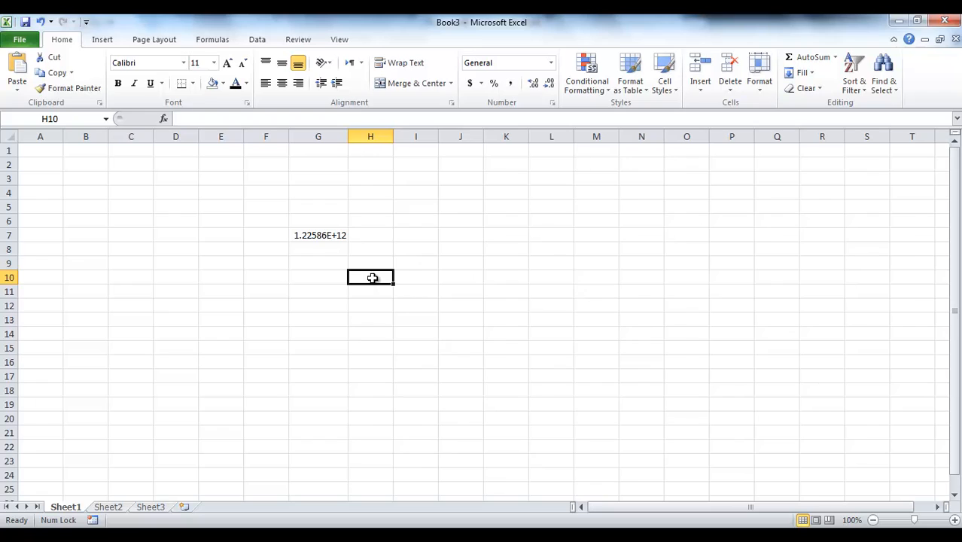
{"action": "type", "text": "02"}
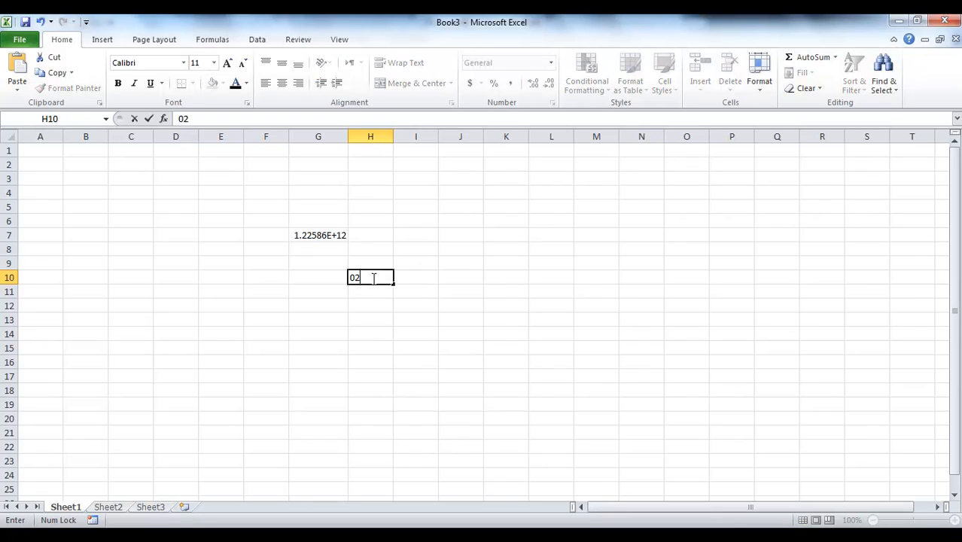
{"action": "type", "text": "369585"}
{"action": "key", "text": "Return"}
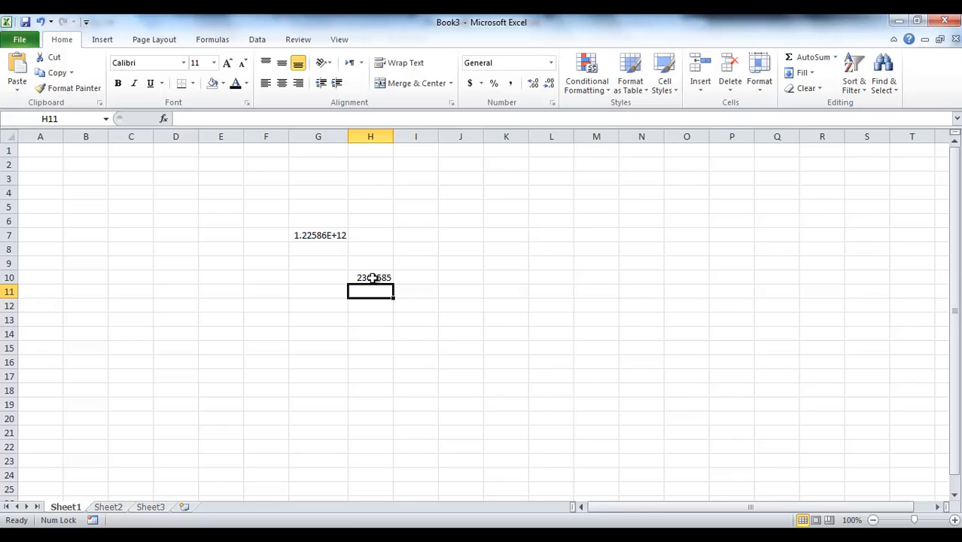
{"action": "left_click", "coordinate": [373, 278]}
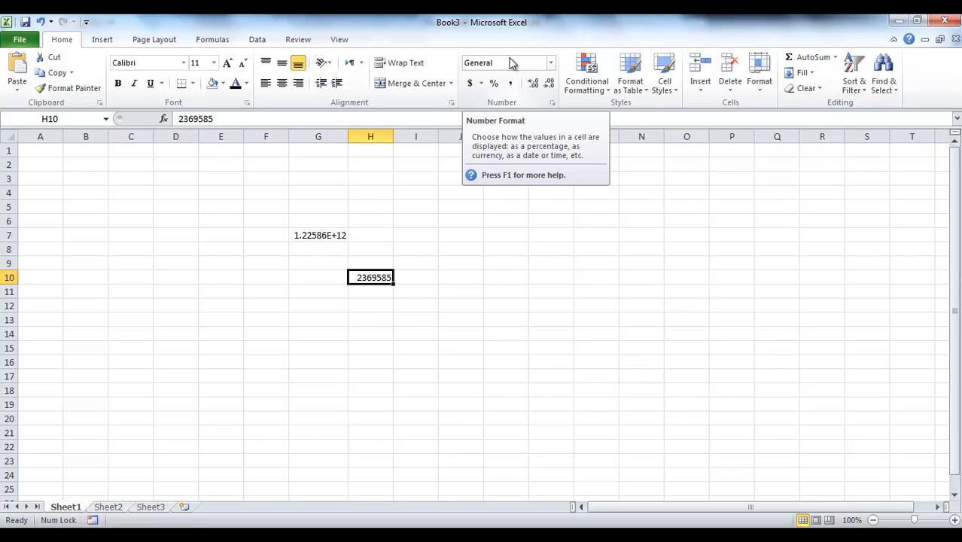
- Format the whole of column J as Text
{"action": "key", "text": "ctrl+z"}
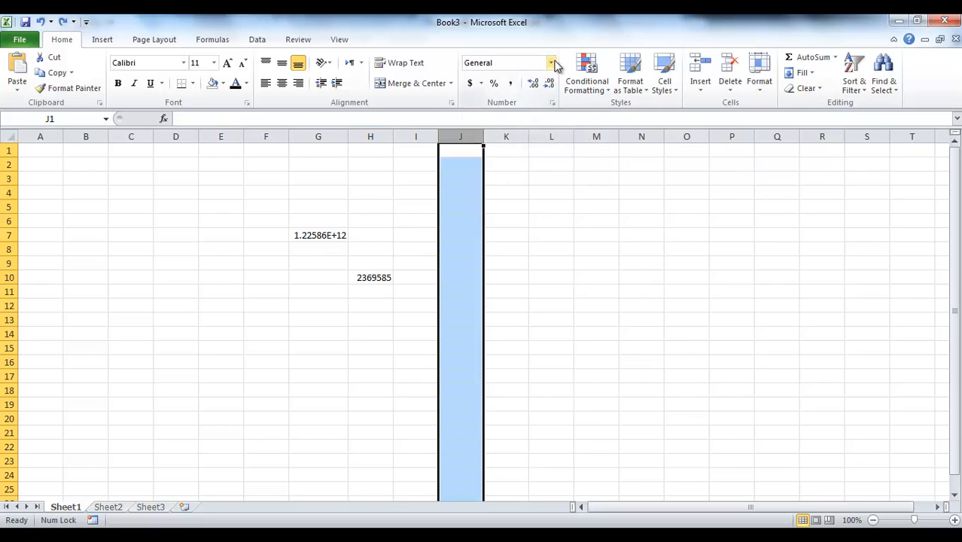
{"action": "left_click", "coordinate": [551, 63]}
{"action": "left_click", "coordinate": [596, 375]}
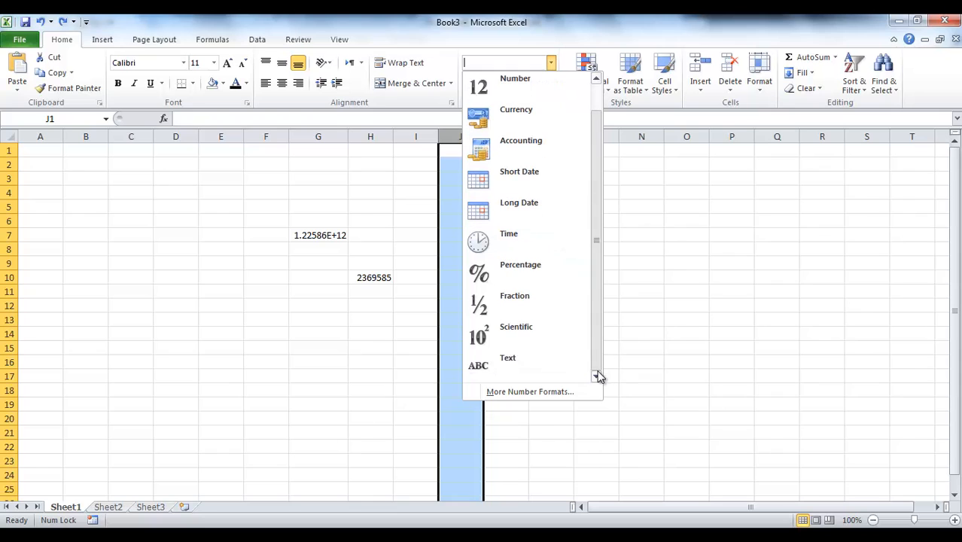
{"action": "left_click", "coordinate": [523, 361]}
{"action": "left_click", "coordinate": [465, 193]}
{"action": "type", "text": "0"}
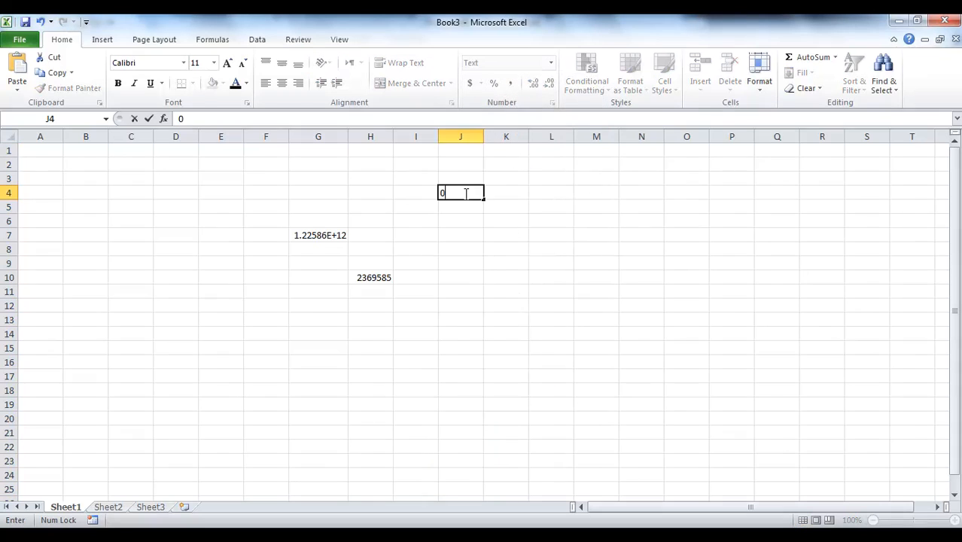
{"action": "type", "text": "1252222333333"}
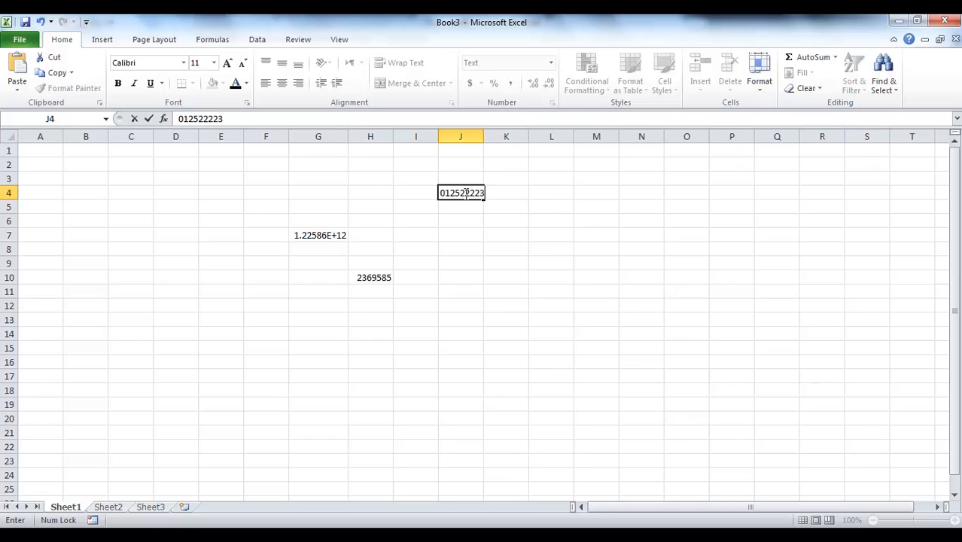
{"action": "key", "text": "Return"}
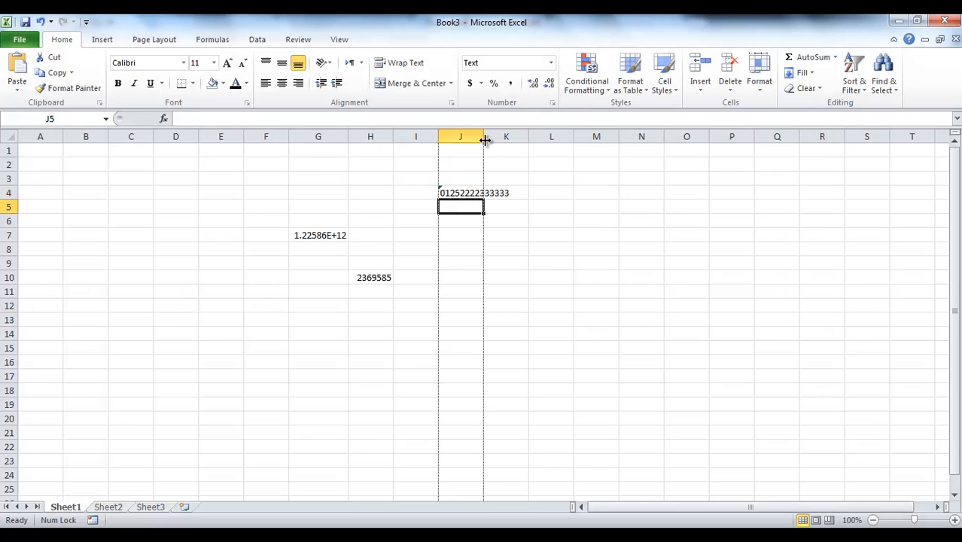
{"action": "double_click", "coordinate": [483, 137]}
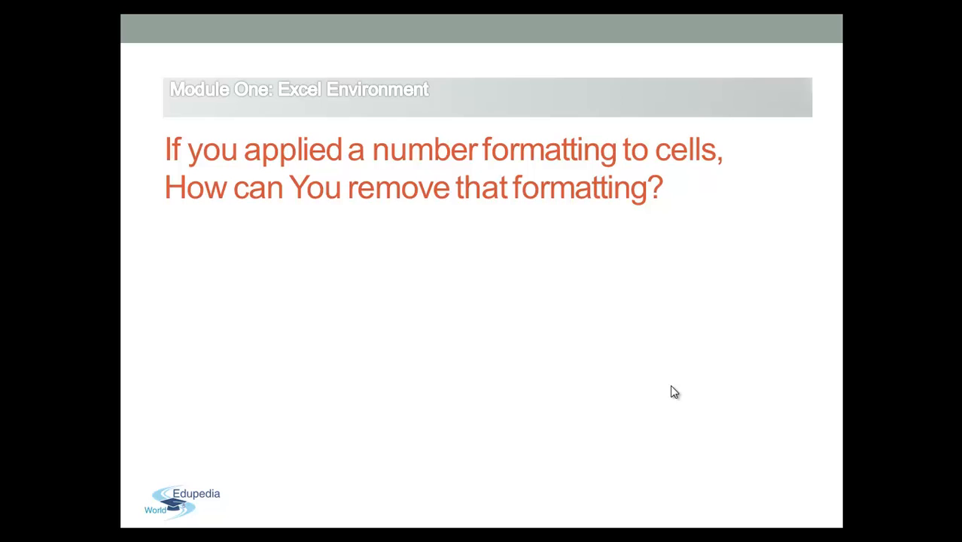
{"action": "left_click", "coordinate": [670, 386]}
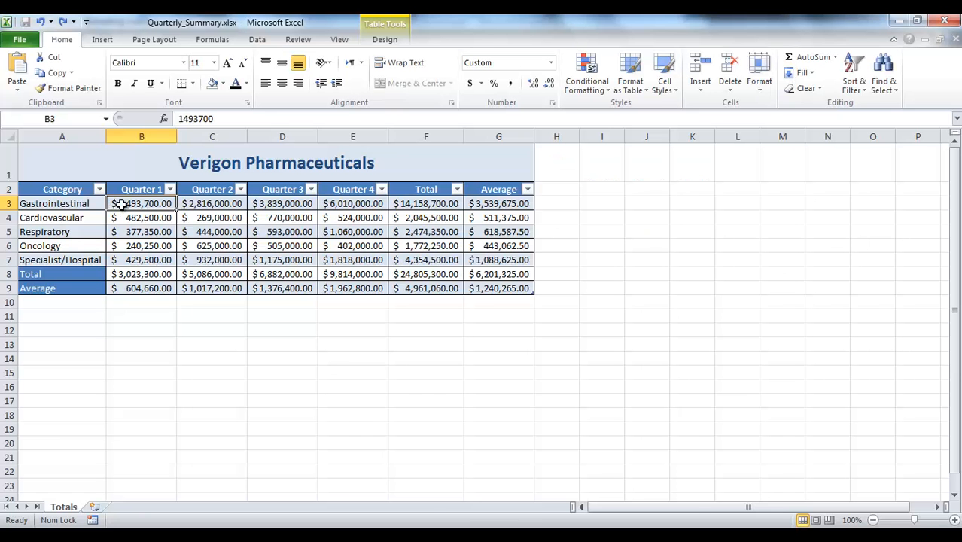
- Remove the number formatting from B3:G9 on the Totals sheet of Quarterly_Summary by applying the General format
{"action": "left_click_drag", "start_coordinate": [120, 204], "coordinate": [522, 287]}
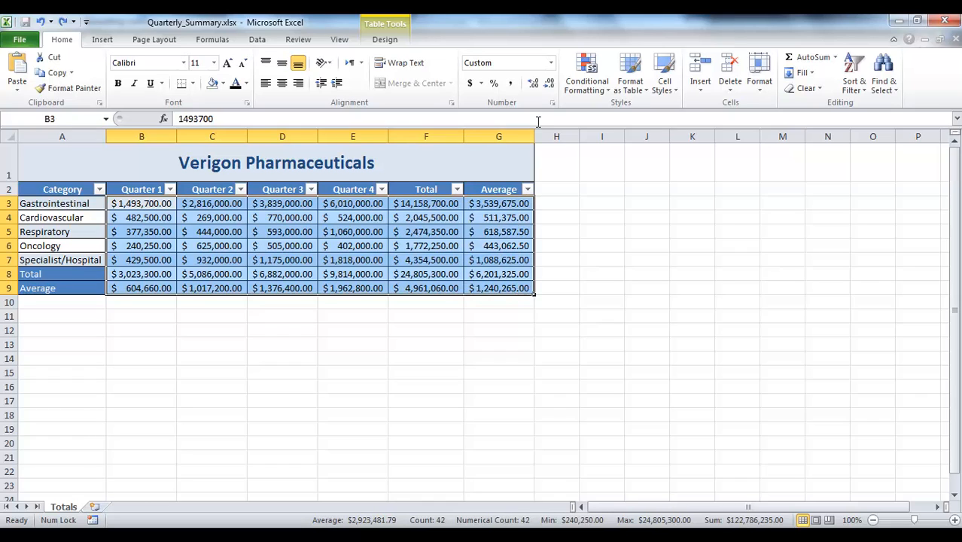
{"action": "left_click", "coordinate": [550, 64]}
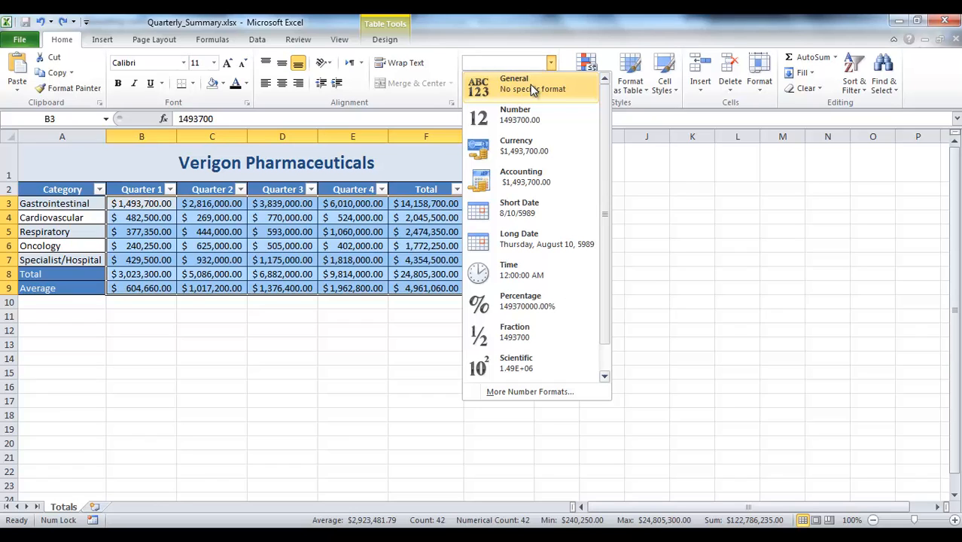
{"action": "left_click", "coordinate": [531, 85]}
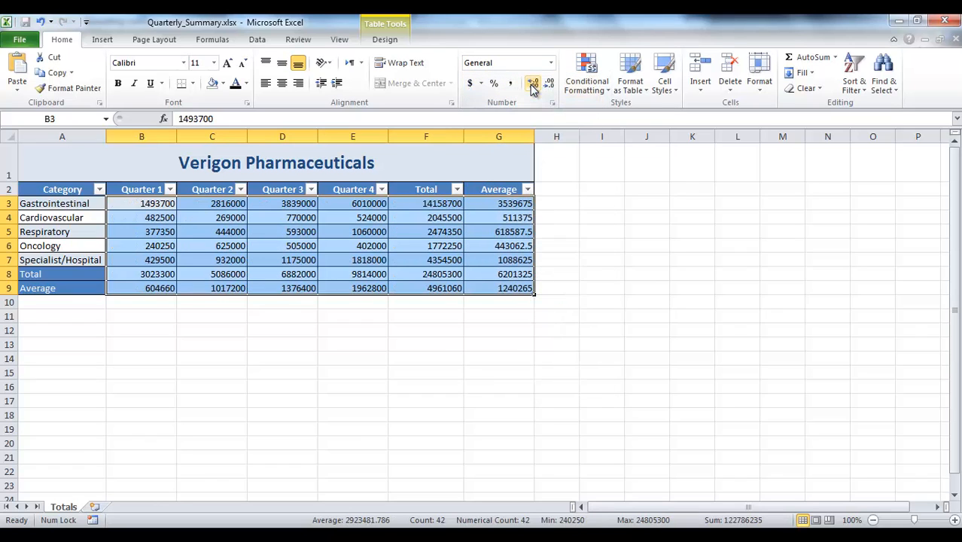
{"action": "left_click", "coordinate": [560, 230]}
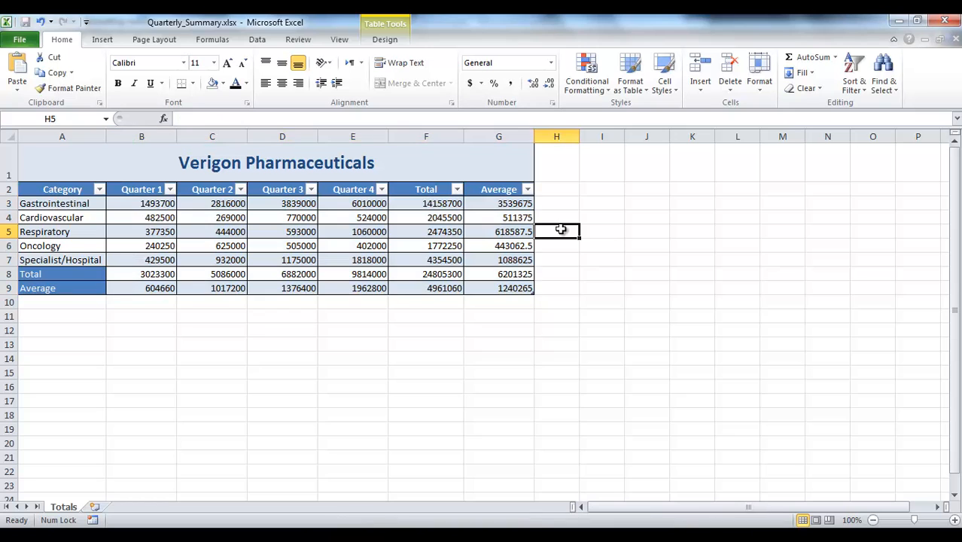